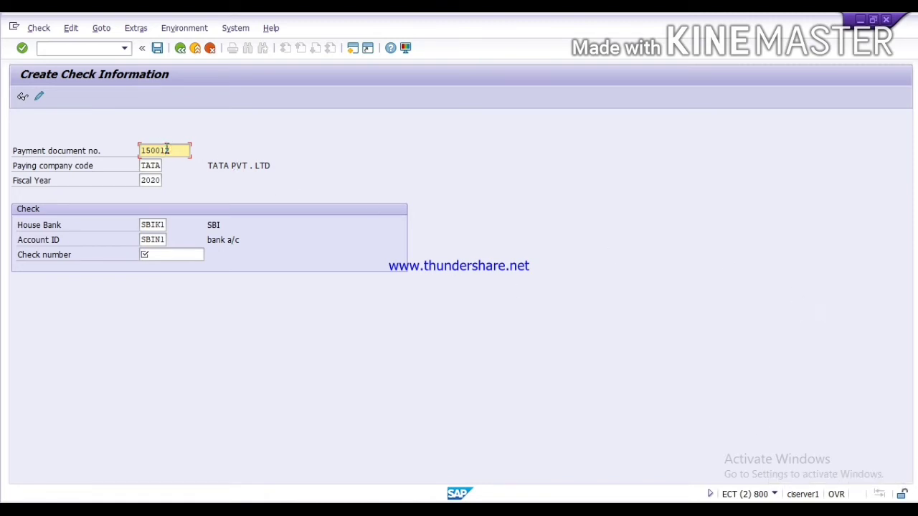
- Clear the payment document number on the check creation form
key("BackSpace")
key("BackSpace")
key("BackSpace")
key("BackSpace")
key("BackSpace")
key("BackSpace")
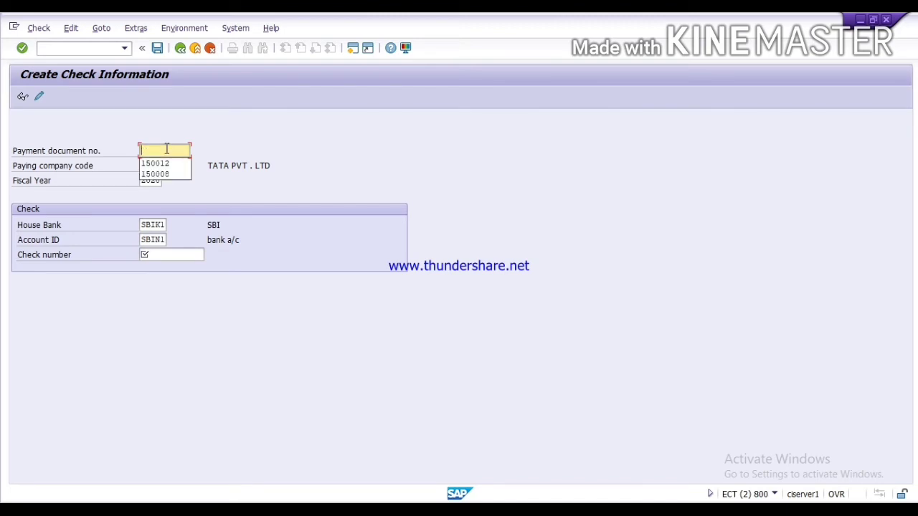
left_click(287, 194)
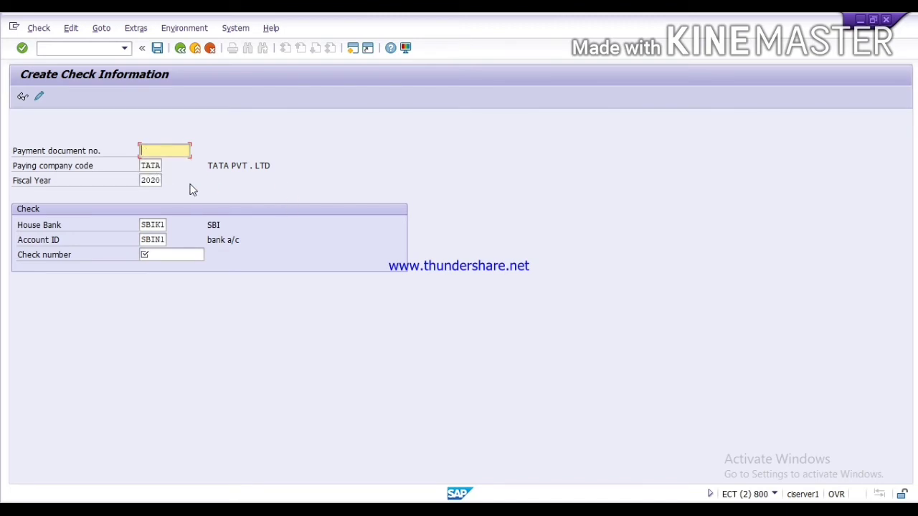
- Run transaction FBL1N in a new session and list the cleared vendor line items for company code TATA
left_click(353, 48)
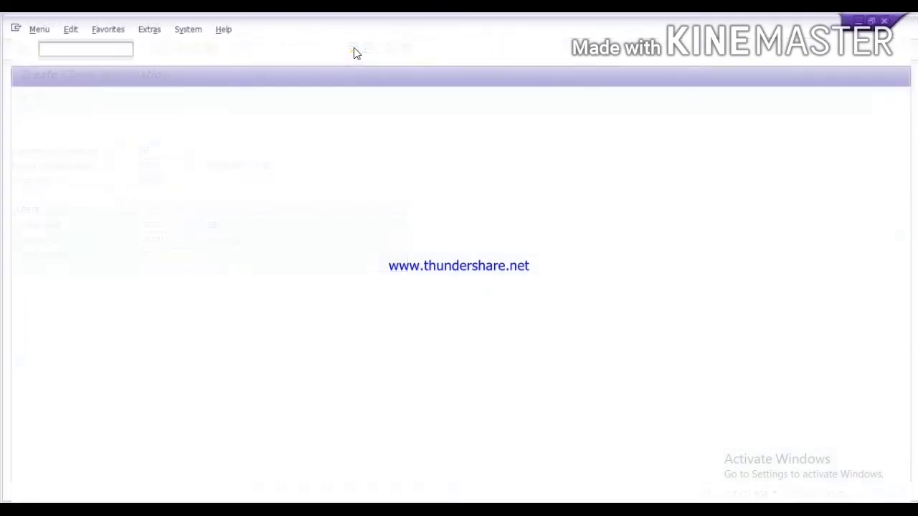
type("f")
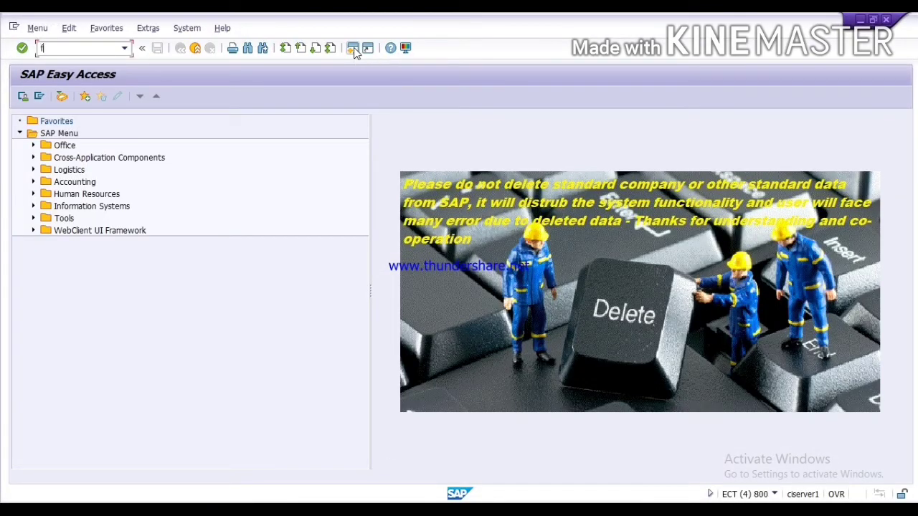
type("bl1n")
key("Return")
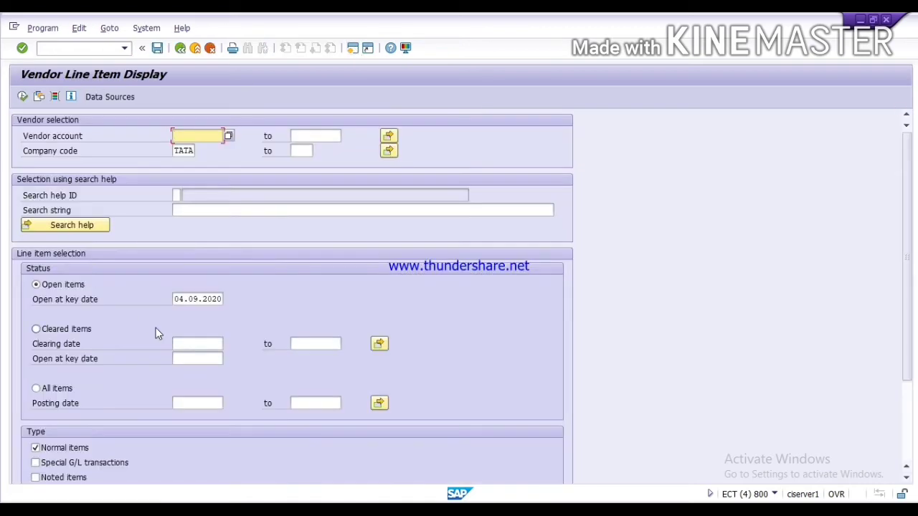
left_click(69, 329)
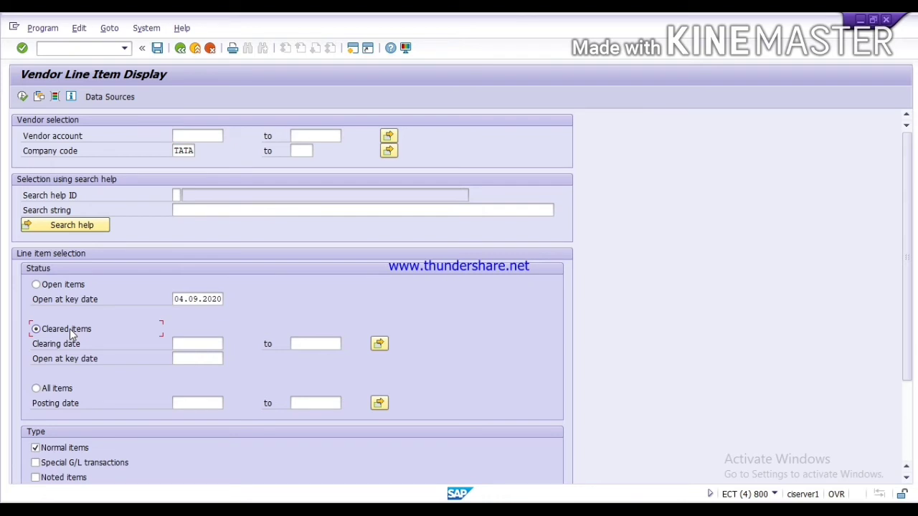
left_click(22, 96)
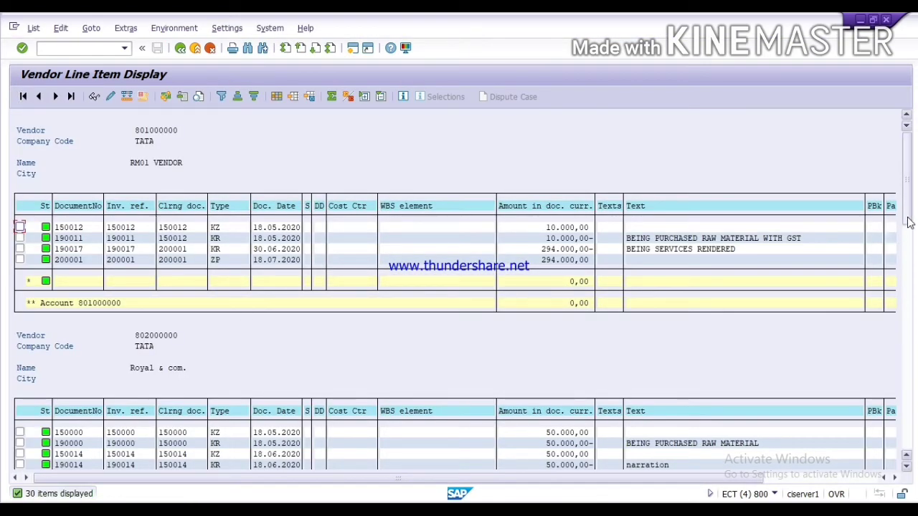
- Copy document number 150000 from Royal & com.'s cleared items into the check form's payment document number
left_click_drag(908, 222, 908, 267)
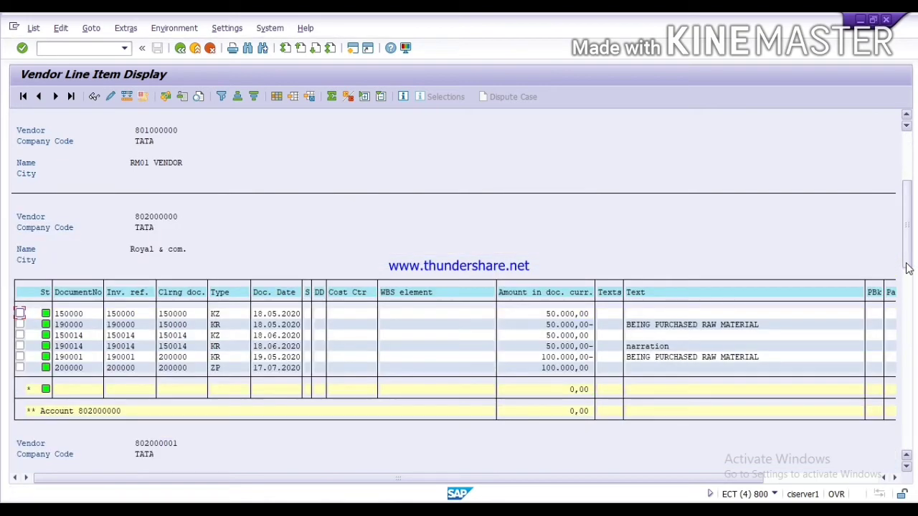
left_click_drag(908, 268, 904, 217)
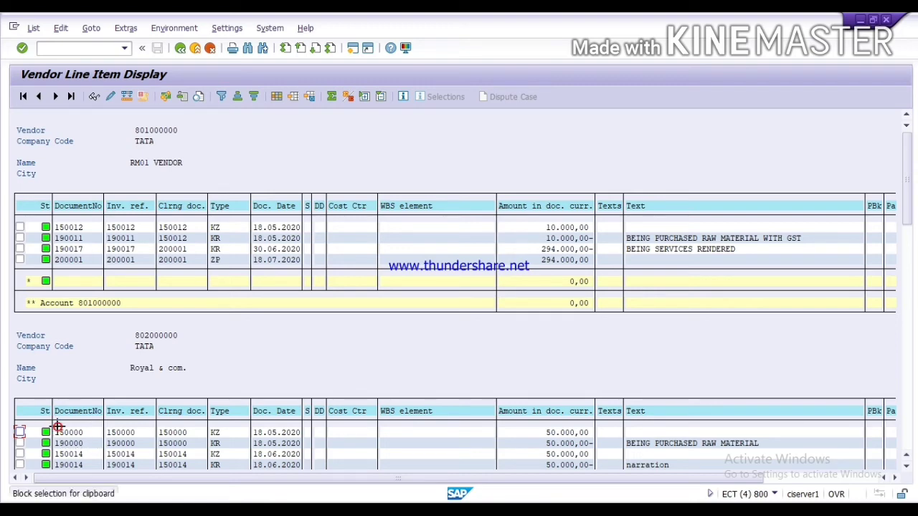
left_click_drag(57, 428, 92, 433)
key("ctrl+c")
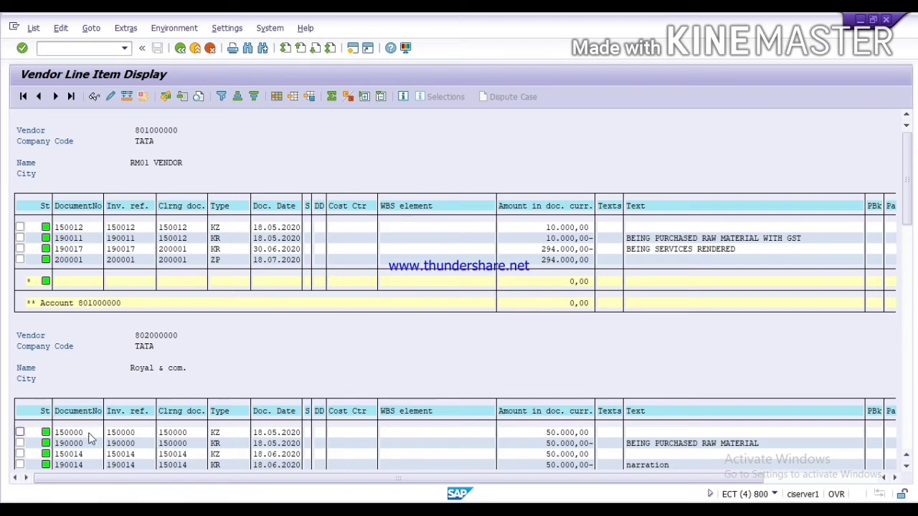
key("alt+Tab")
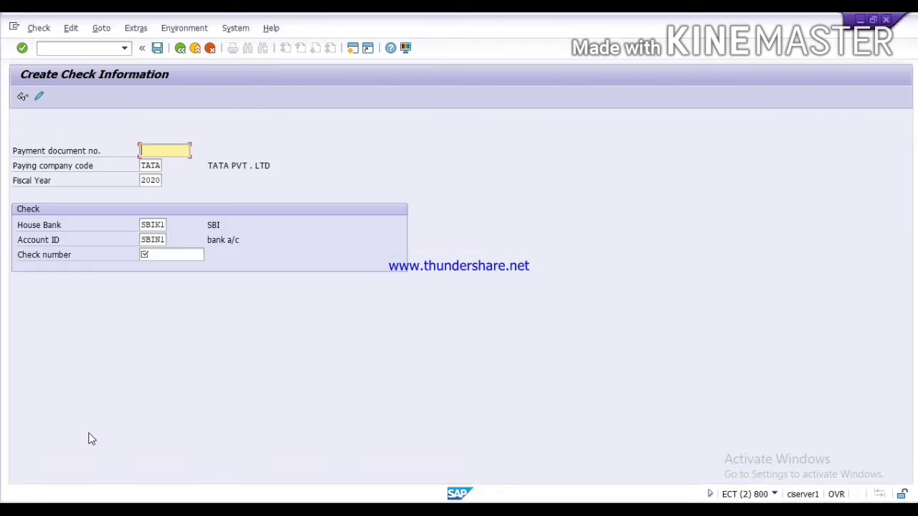
key("ctrl+v")
- Choose house bank SBIK1 and account ID SBIN1 for the check from their lists of possible entries
left_click(158, 225)
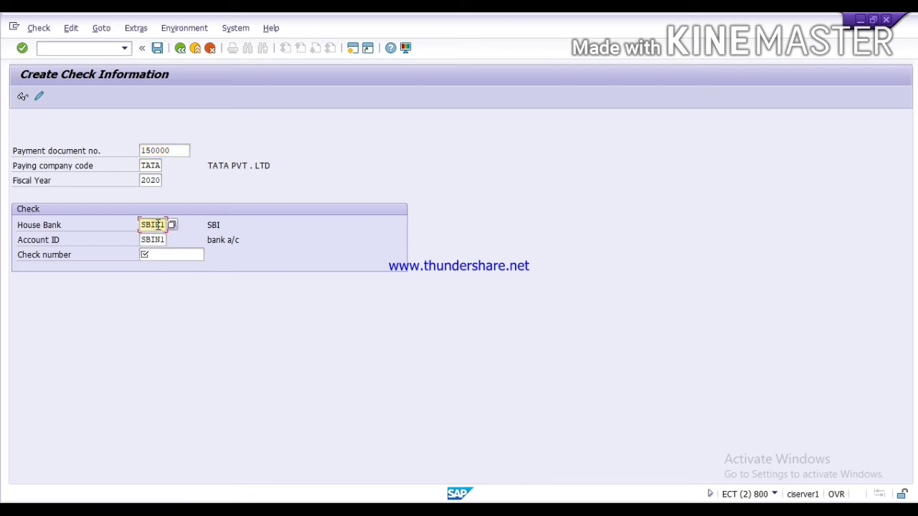
key("F4")
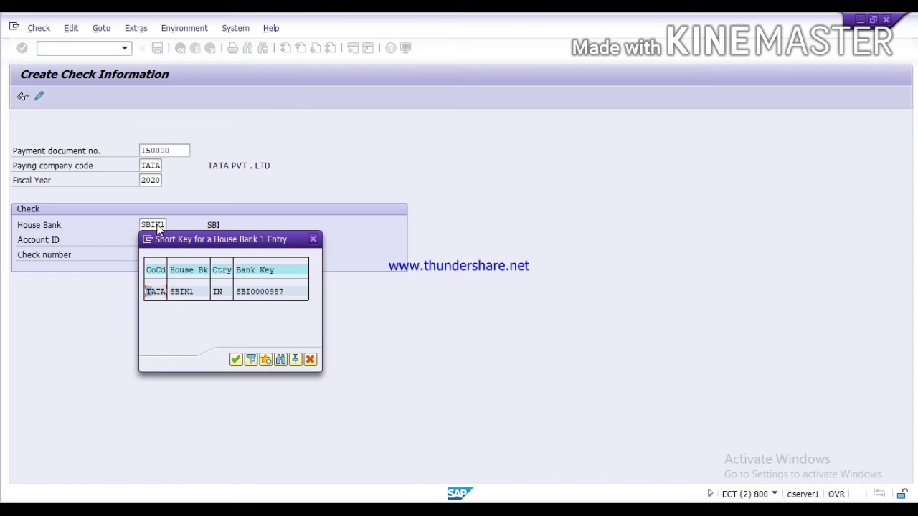
key("Return")
key("Tab")
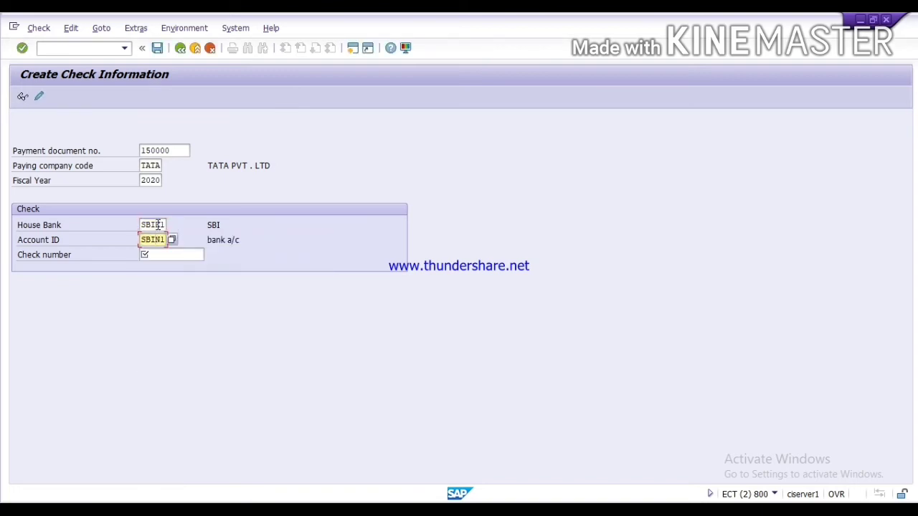
key("F4")
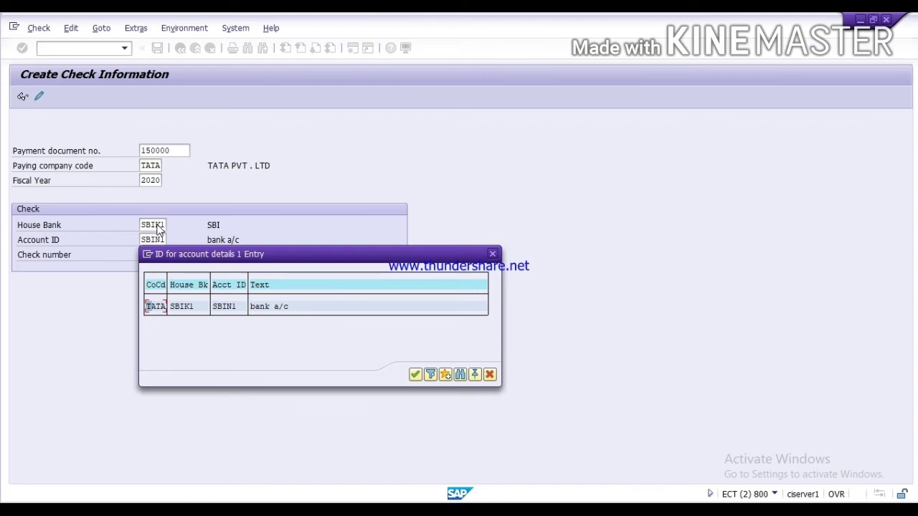
key("Return")
key("Tab")
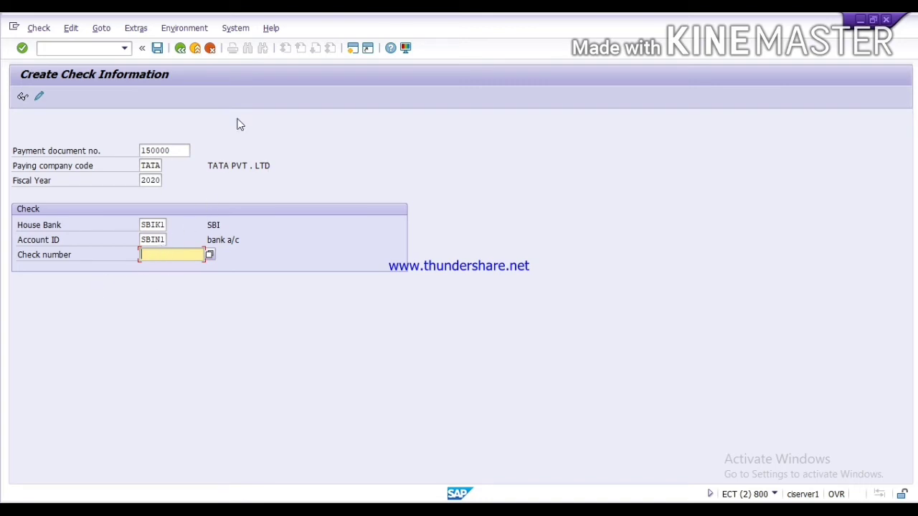
- Run transaction FCHI in a new session and display the check lots for TATA, house bank SBIK1, account ID SBIN1
left_click(354, 49)
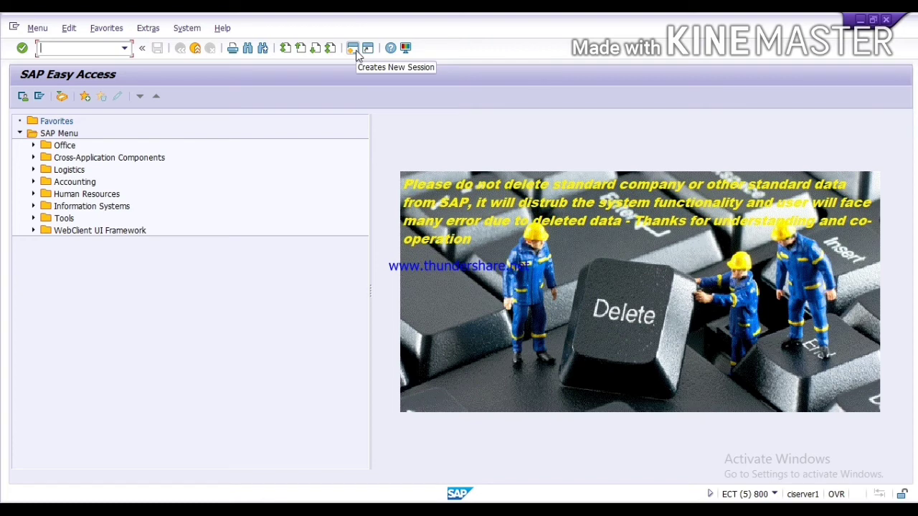
type("f")
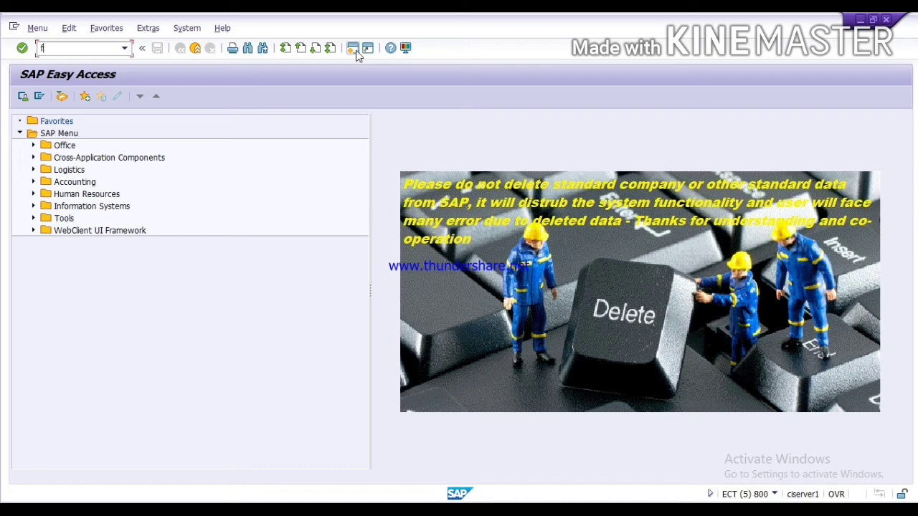
type("c")
type("hi")
key("Return")
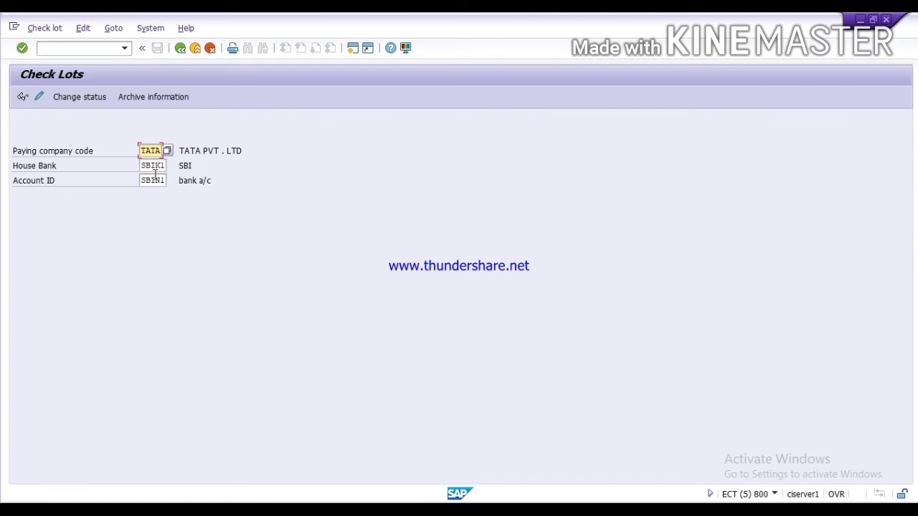
left_click(27, 98)
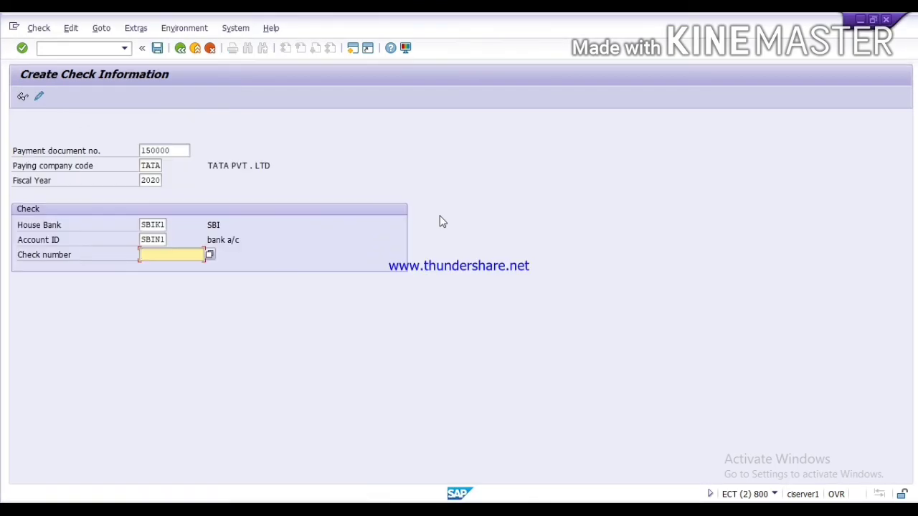
- Enter check number 096002 for payment document 150000 and proceed to the check details
type("096")
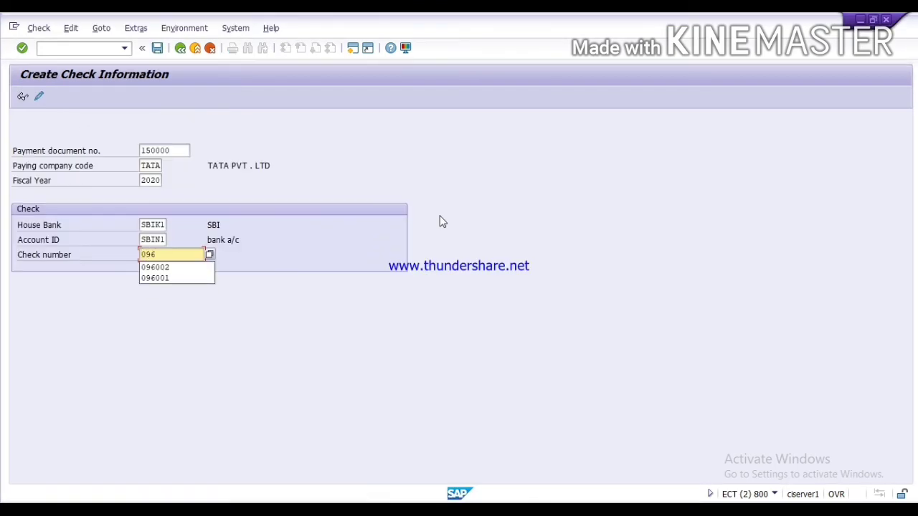
type("00")
key("Down")
key("Return")
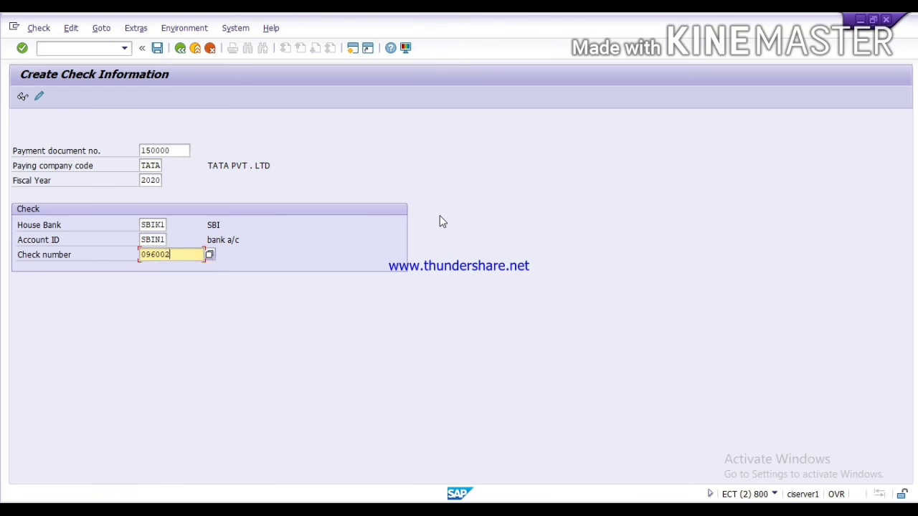
key("Return")
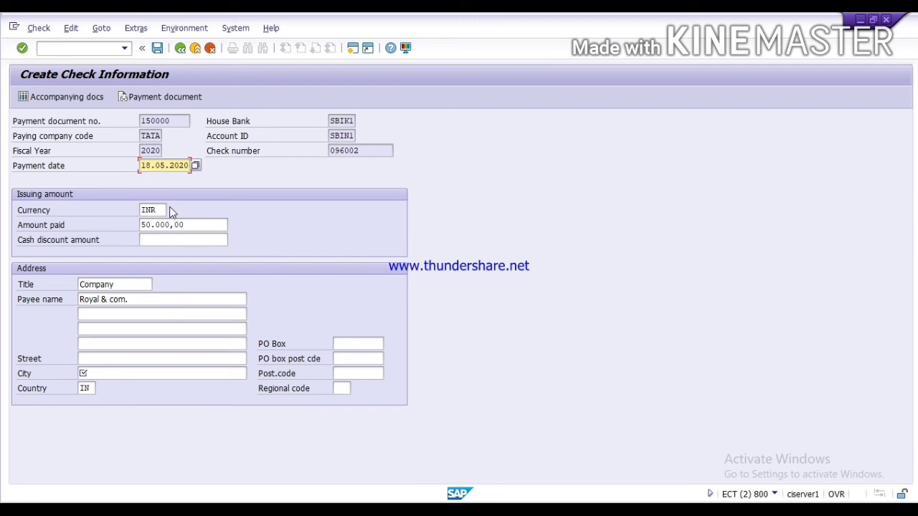
- Compare the check's payment date and amount with document 150000 in the vendor line item list
key("alt+Tab")
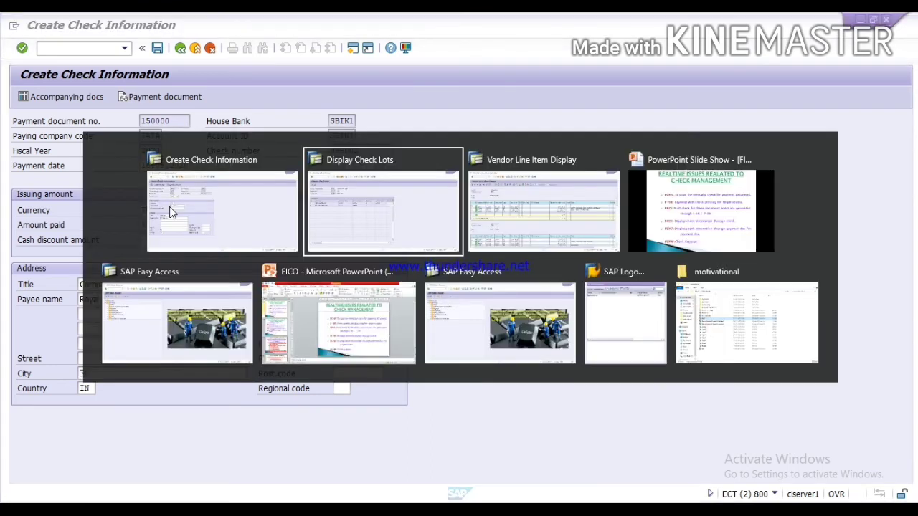
key("alt+Tab")
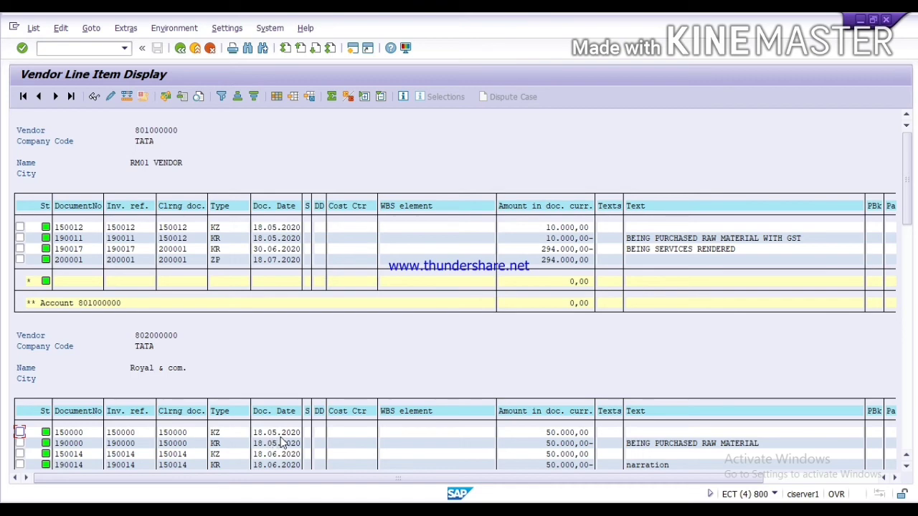
key("alt+Tab")
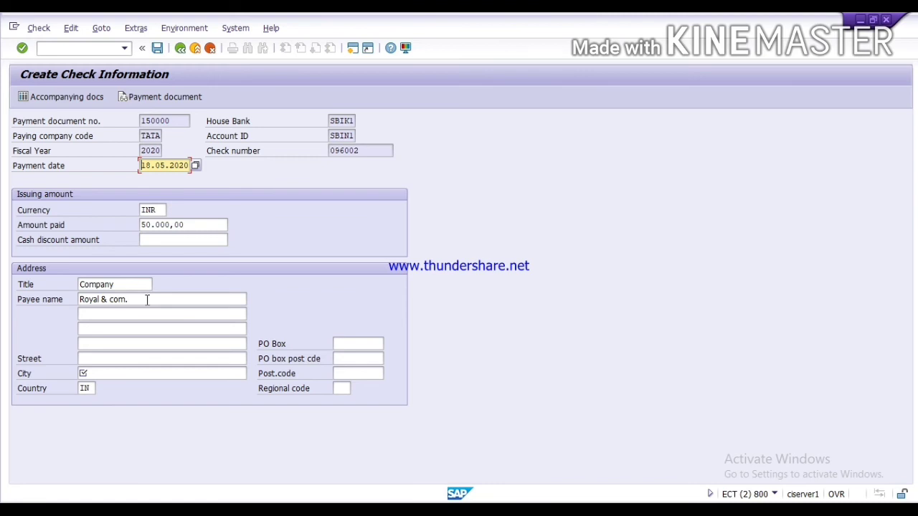
- Set the payee's city to GURGOAN and save the manual check
left_click(153, 372)
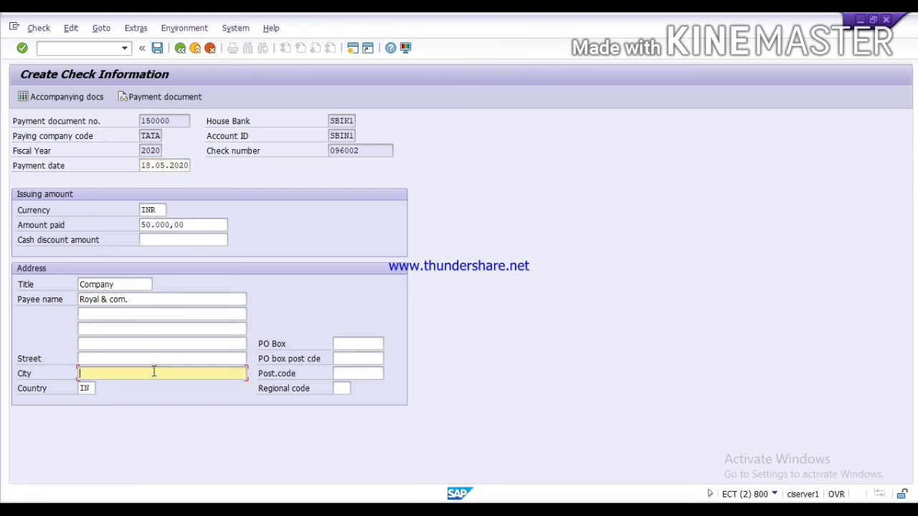
type("G")
key("BackSpace")
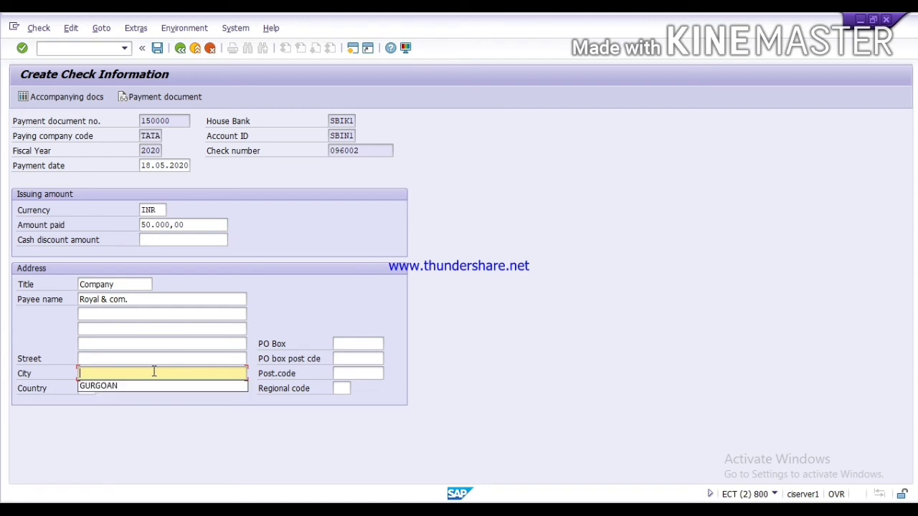
key("Down")
key("Return")
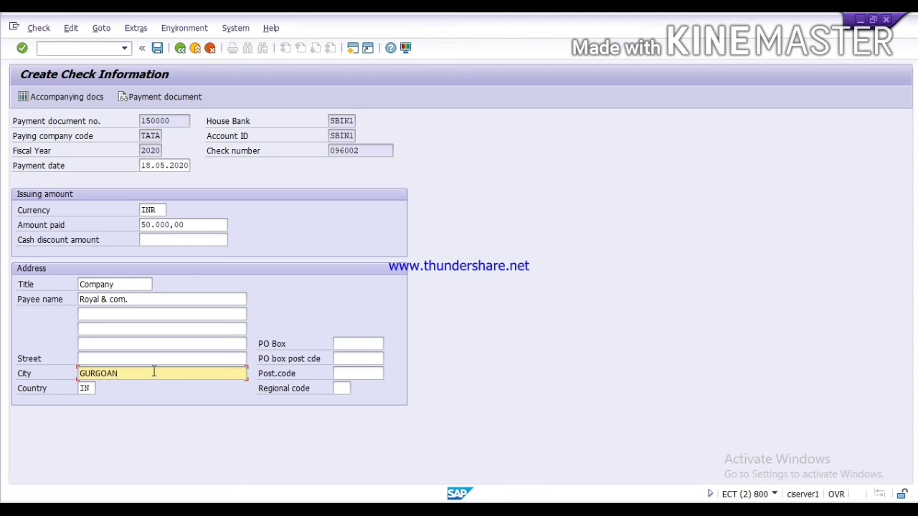
key("Return")
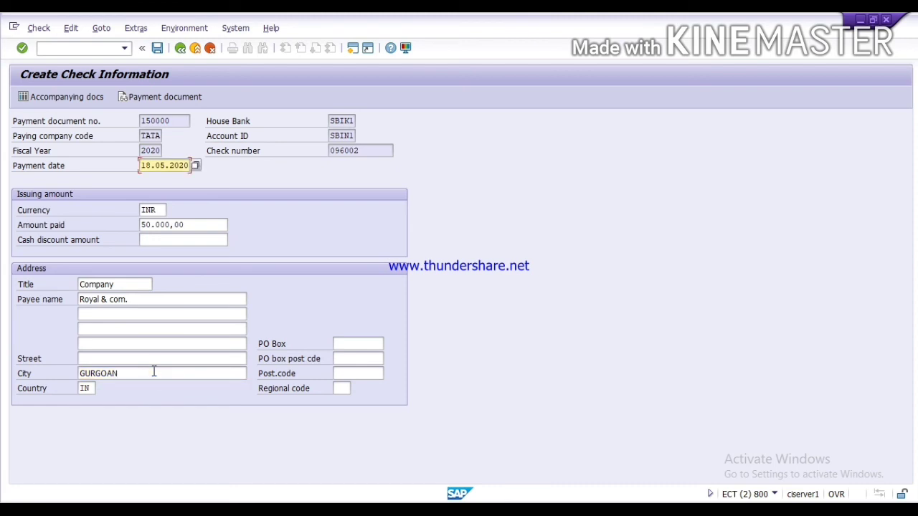
left_click(157, 49)
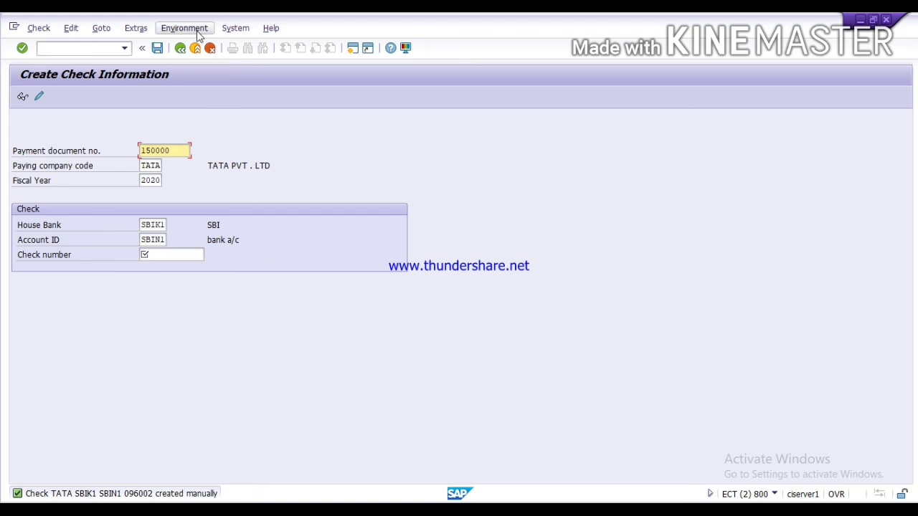
- Exit the check creation transaction and return to the SAP Easy Access screen
left_click(180, 48)
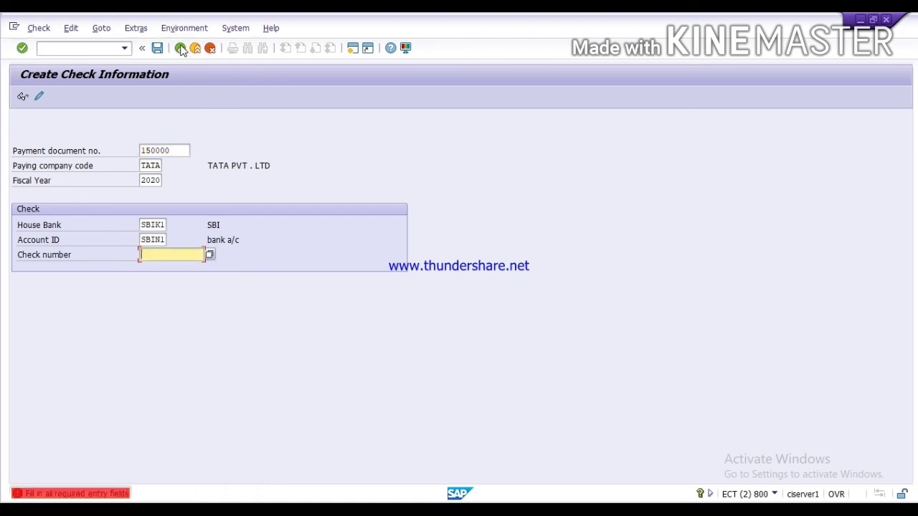
left_click(180, 48)
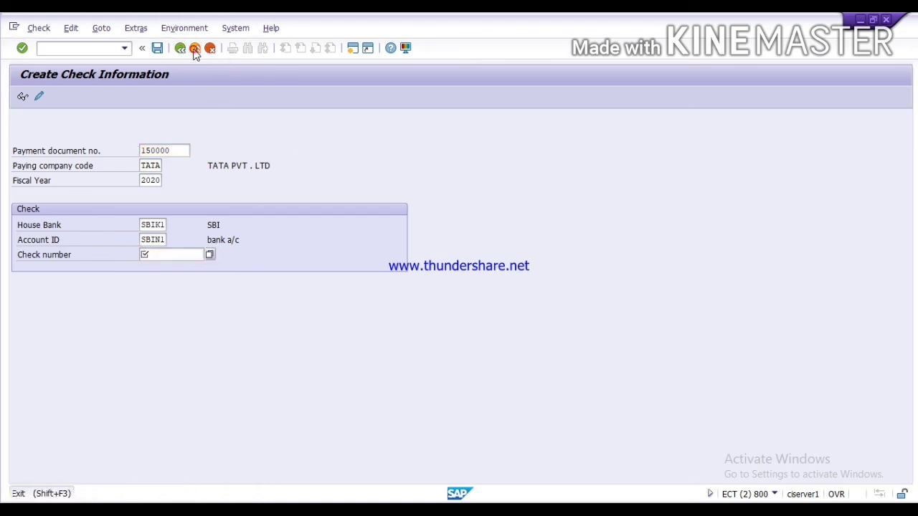
left_click(194, 48)
- Switch to the PowerPoint slide show to review the check management transaction codes, and return to SAP
key("alt+Tab")
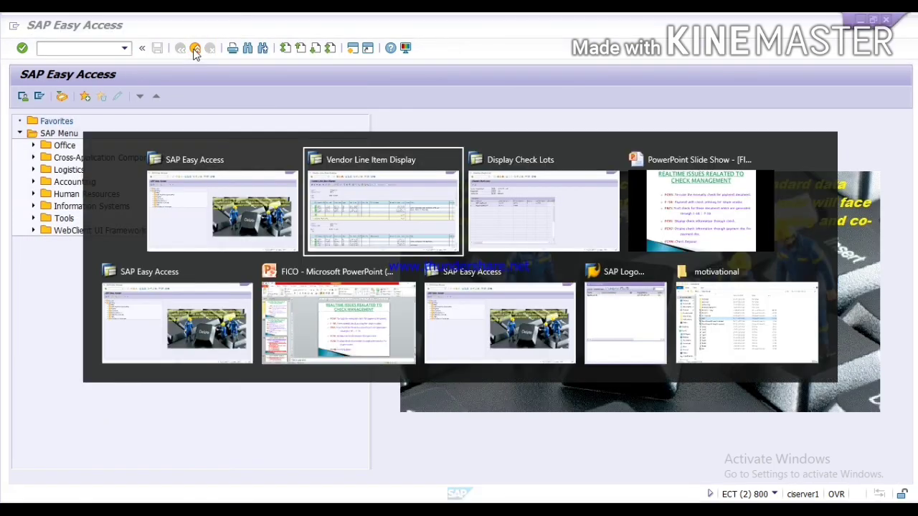
key("alt+Tab")
key("alt+Tab")
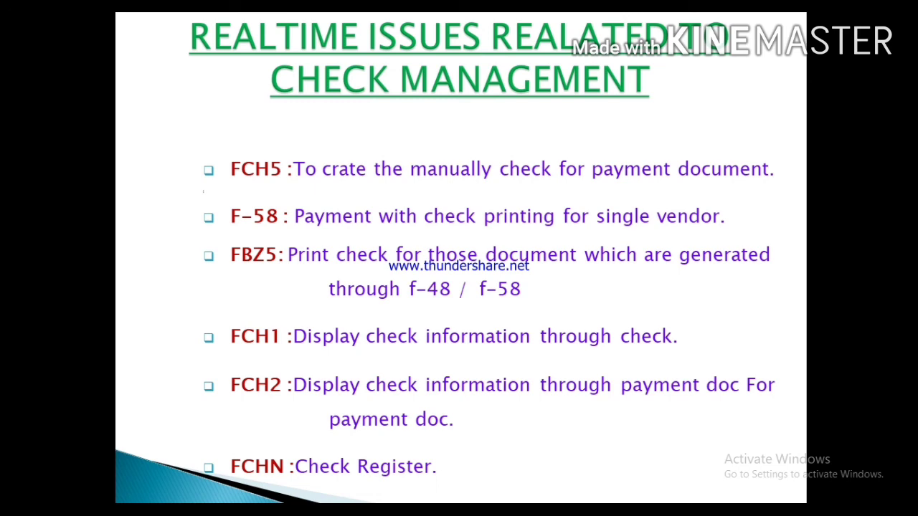
key("alt+Tab")
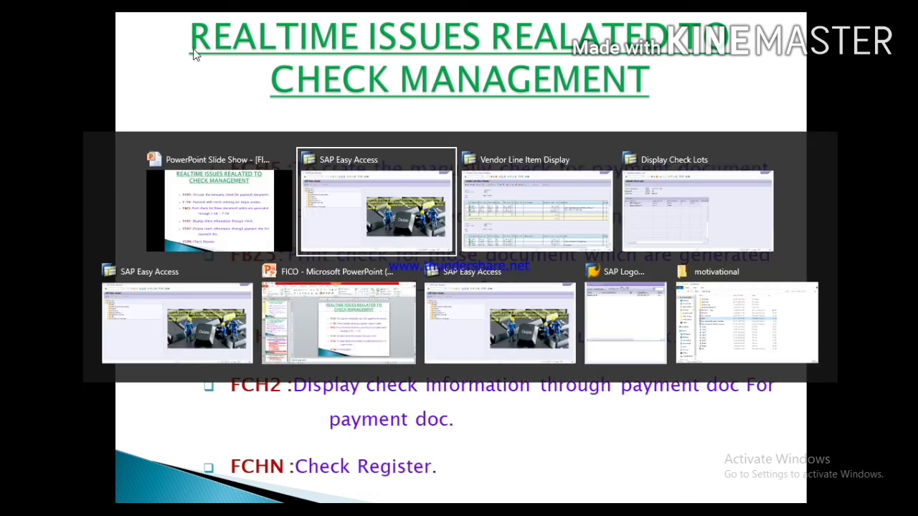
- Run transaction FCH1 and display the information of check 096002 for company code TATA
type("fch1")
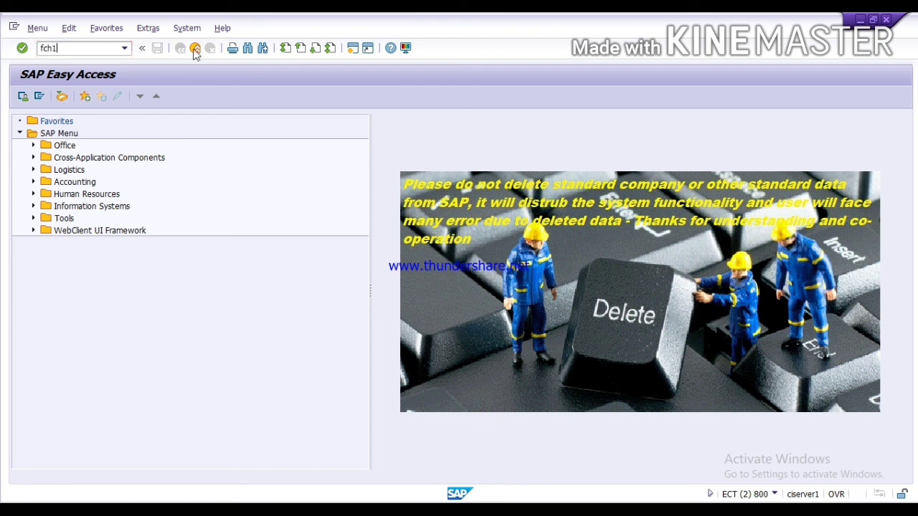
key("Return")
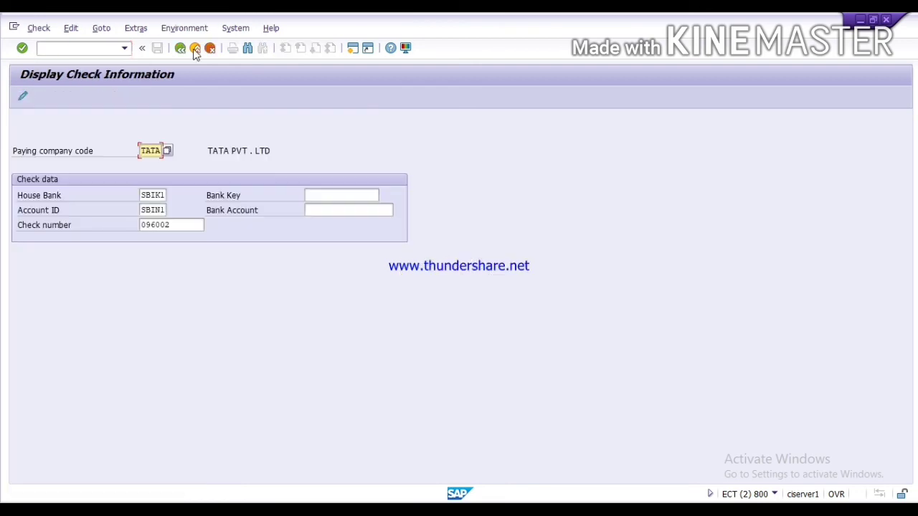
left_click(196, 225)
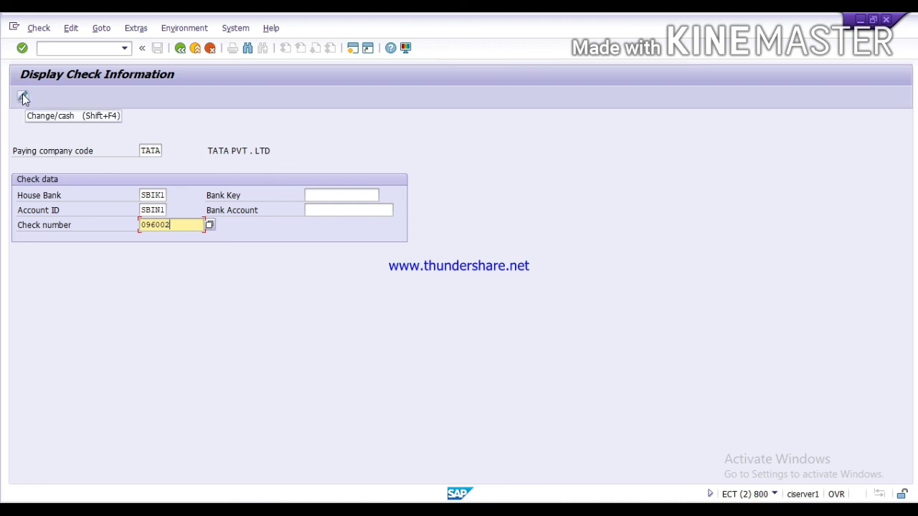
key("Return")
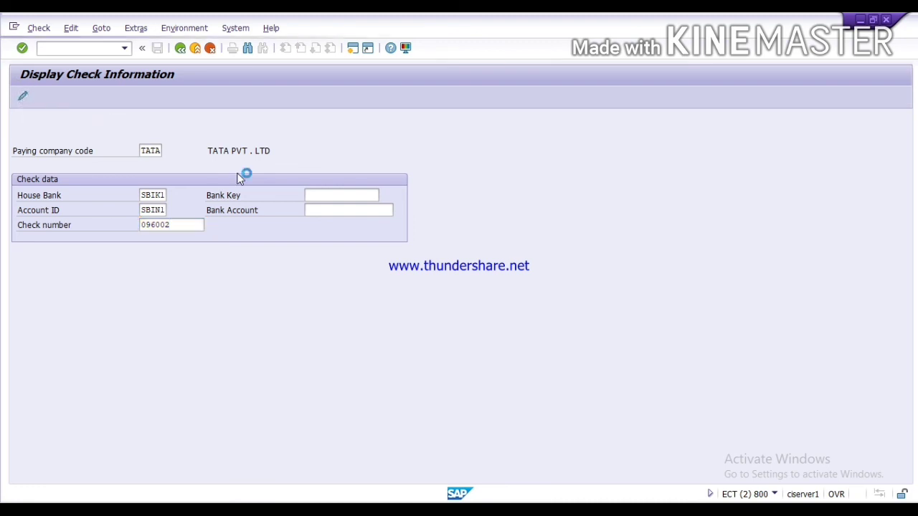